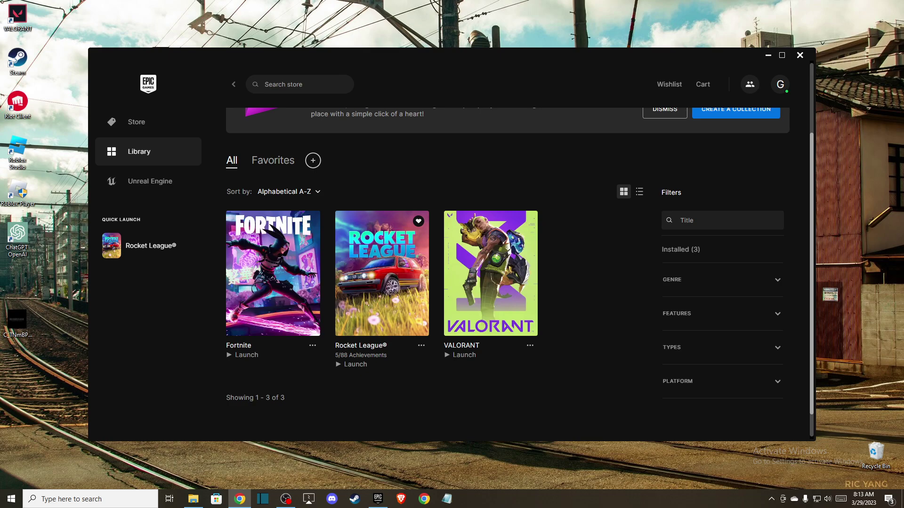
Step: Close the Epic Games Launcher library window so the desktop shows
click(800, 57)
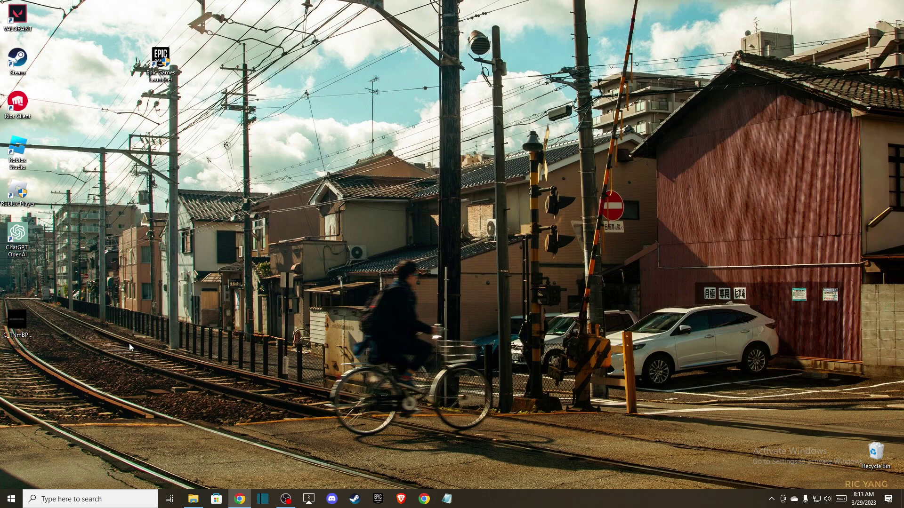
Step: Bring up the Run dialog with %LOCALAPPDATA% entered as the path to open
key(super+r)
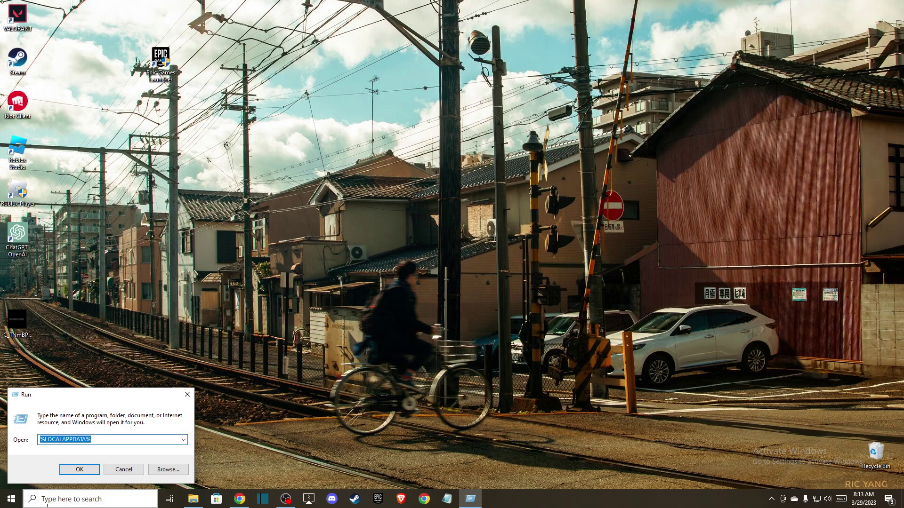
click(57, 500)
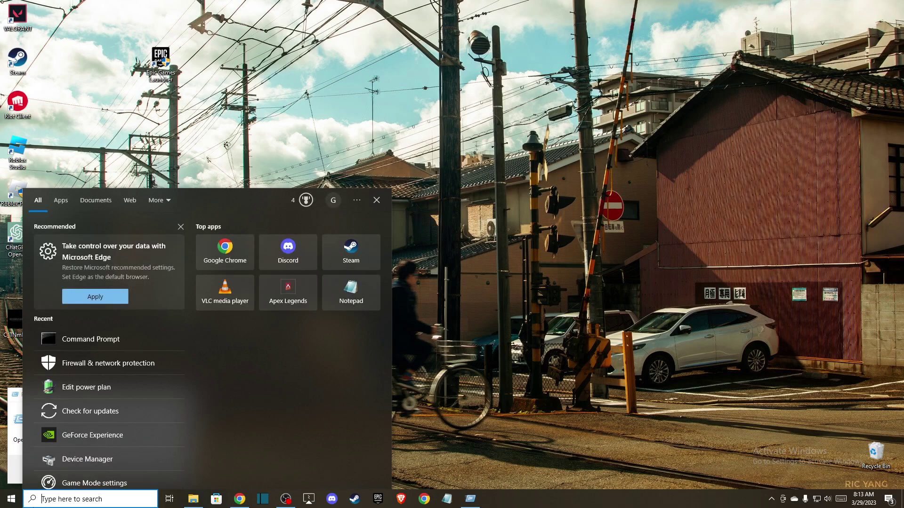
key(super+r)
click(42, 440)
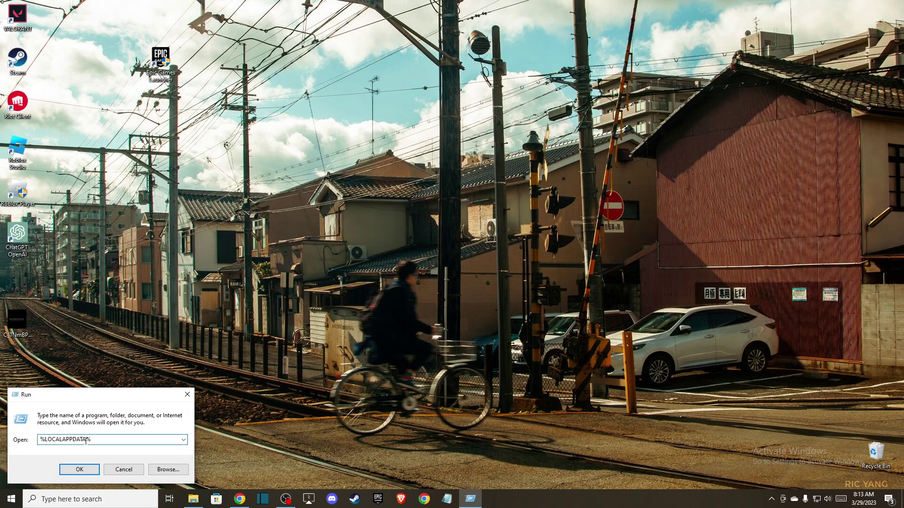
Step: Browse Local AppData to EpicGamesLauncher\Saved and create a shortcut to webcache_4430
click(79, 470)
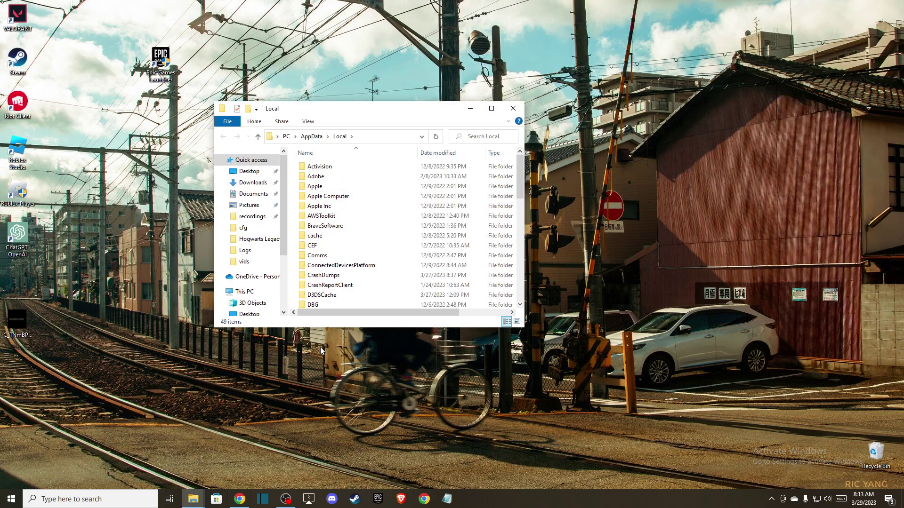
scroll(343, 227, down, 4)
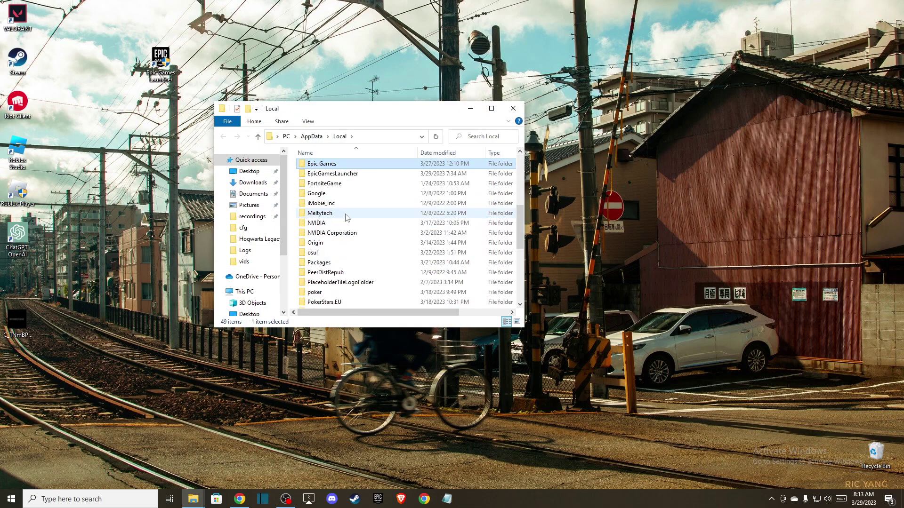
double_click(333, 175)
double_click(315, 186)
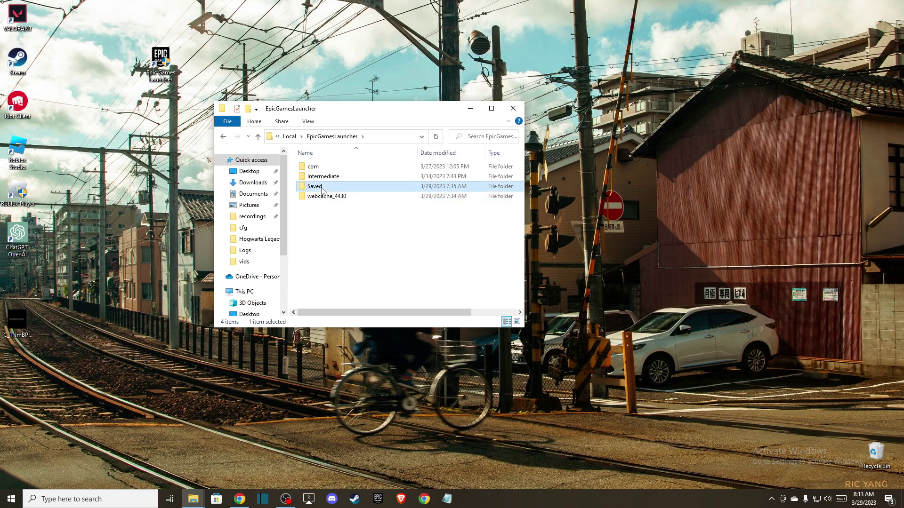
right_click(322, 196)
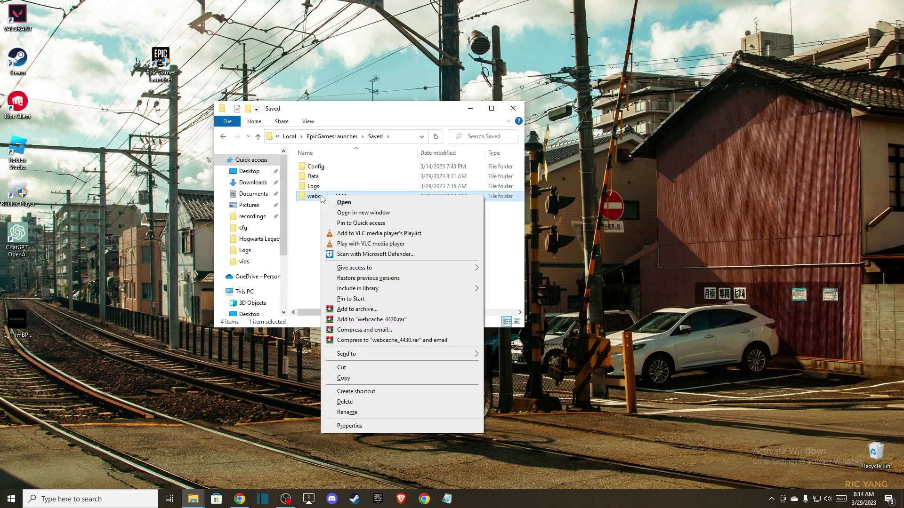
click(310, 213)
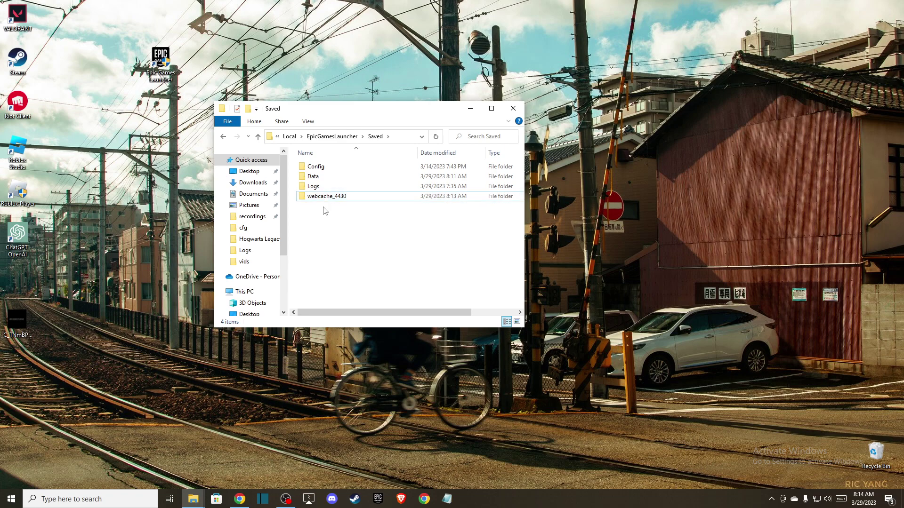
right_click(327, 197)
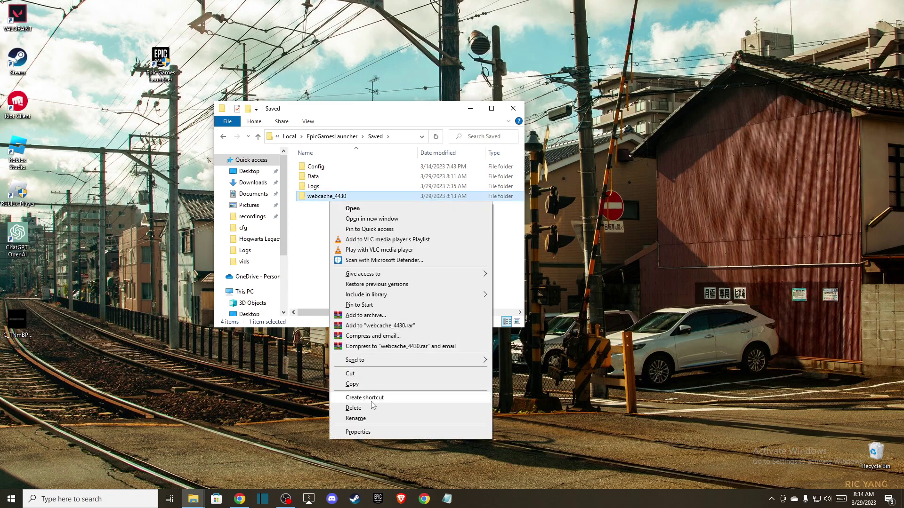
click(364, 397)
Step: Delete both webcache items, skipping the in-use folder and recycling the rest
drag(347, 237, 339, 201)
right_click(328, 200)
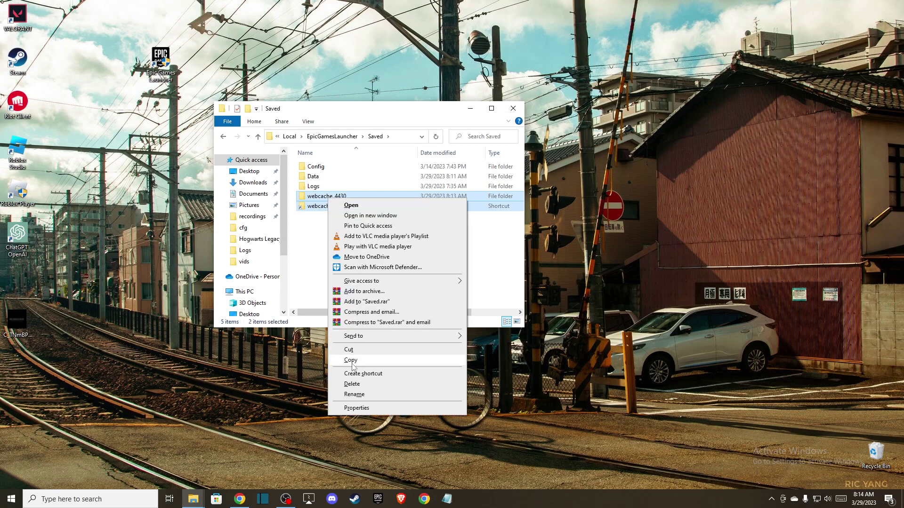
click(396, 386)
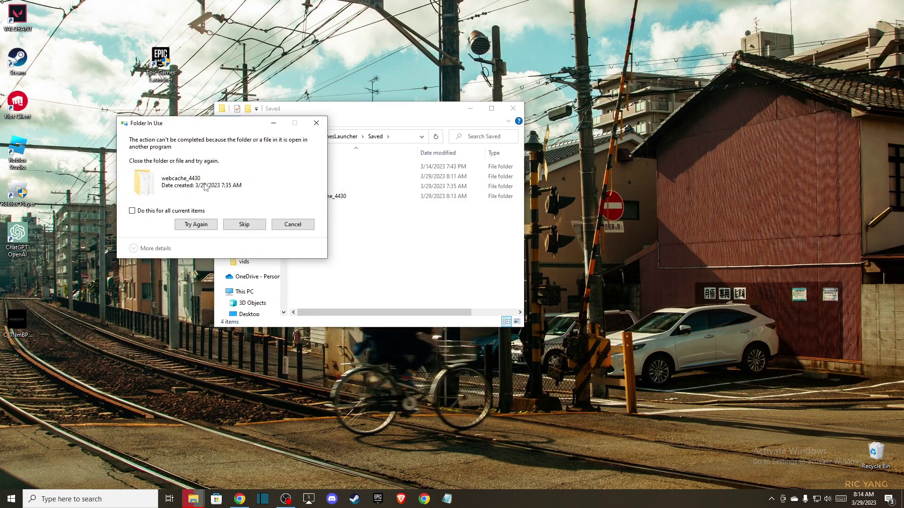
click(195, 225)
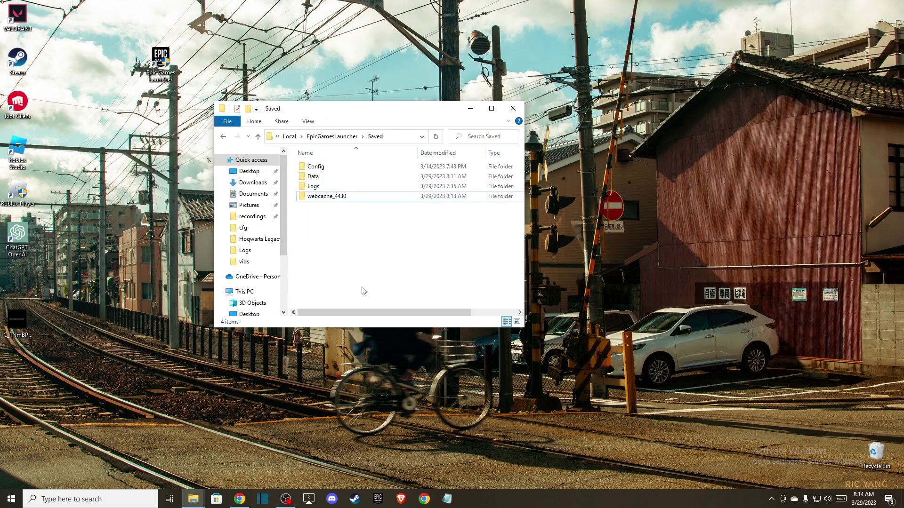
Step: Try deleting the in-use webcache_4430 folder twice more, then cancel
right_click(329, 196)
click(363, 412)
click(475, 207)
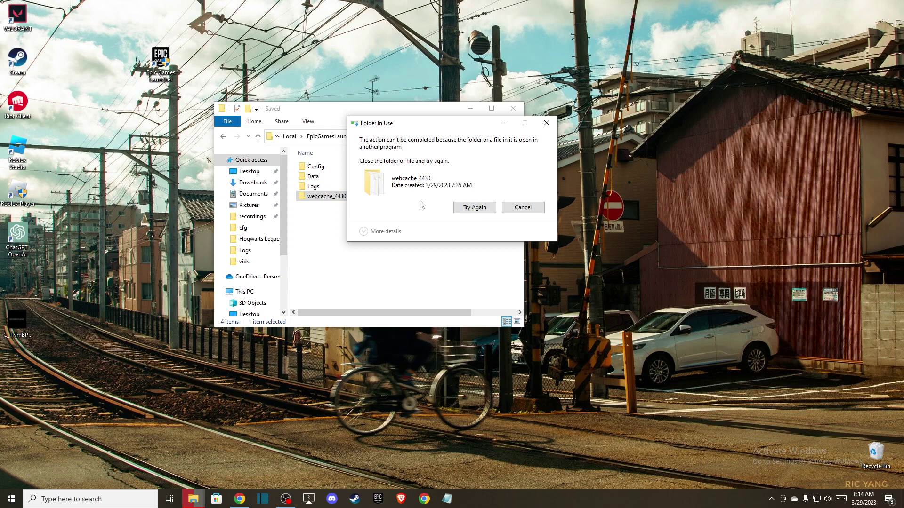
click(475, 207)
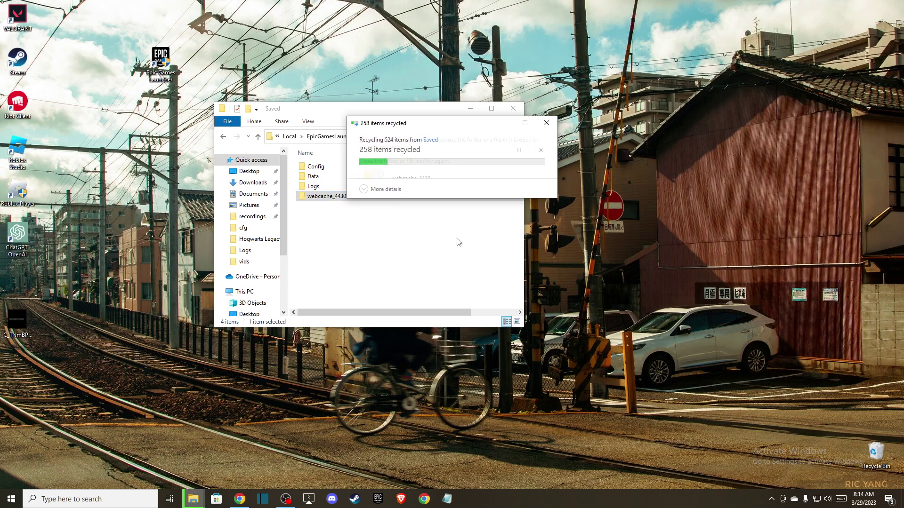
click(523, 207)
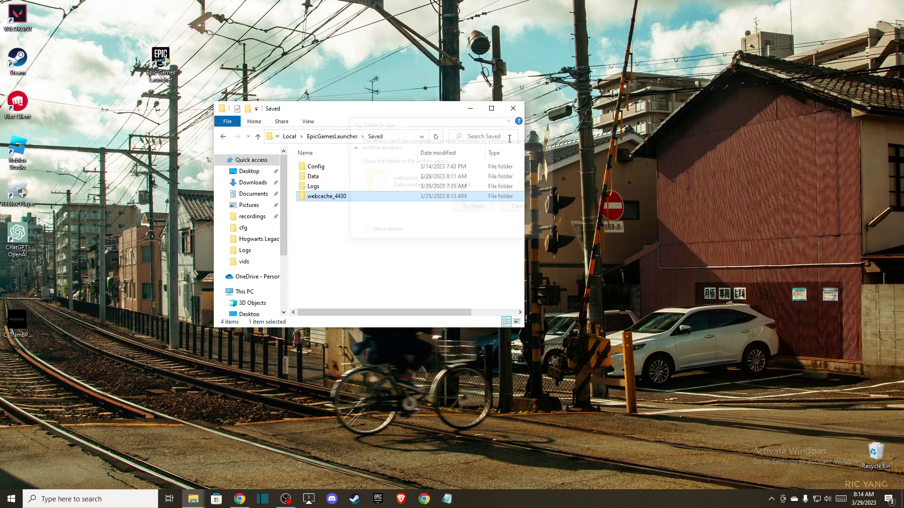
Step: Close File Explorer, reopen Epic Games Launcher, and open Rocket League's Manage settings
click(514, 109)
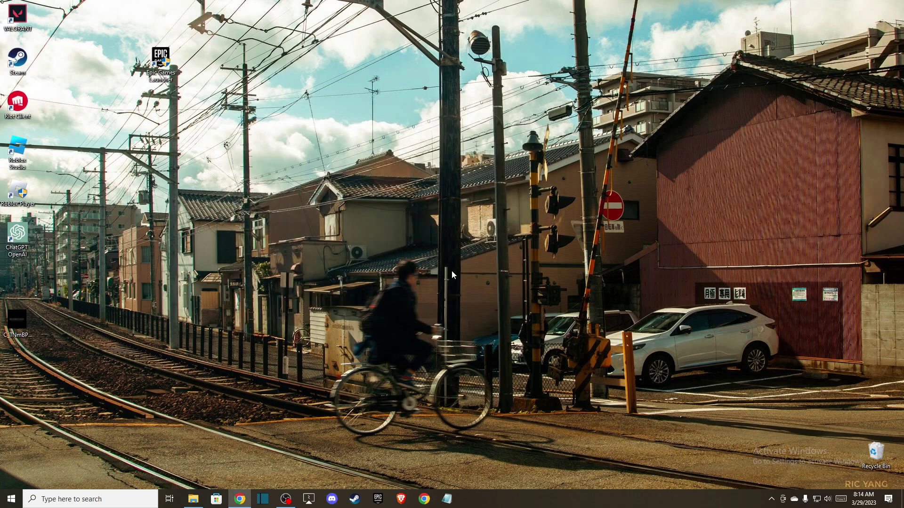
click(378, 500)
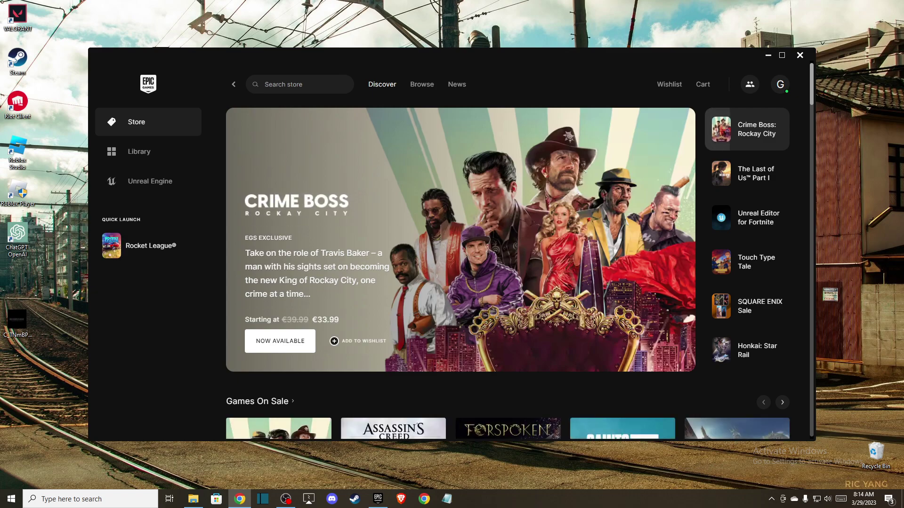
click(139, 151)
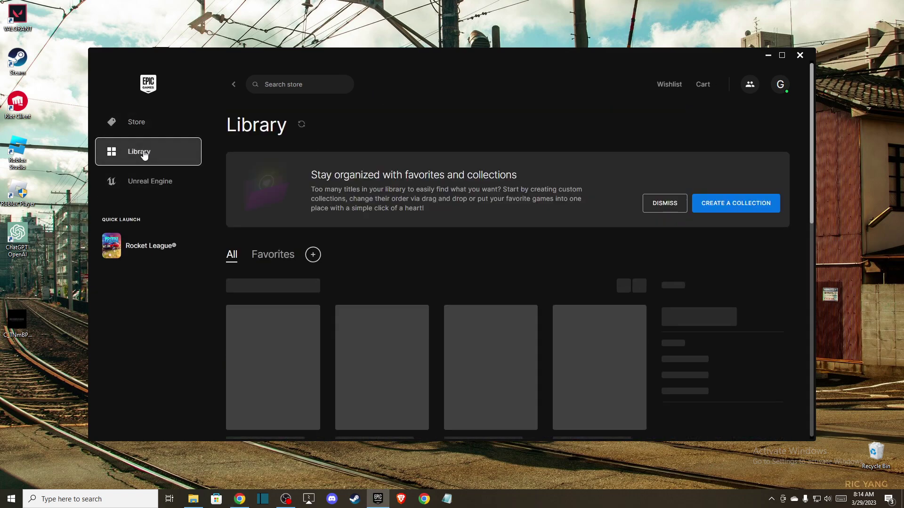
scroll(387, 240, down, 3)
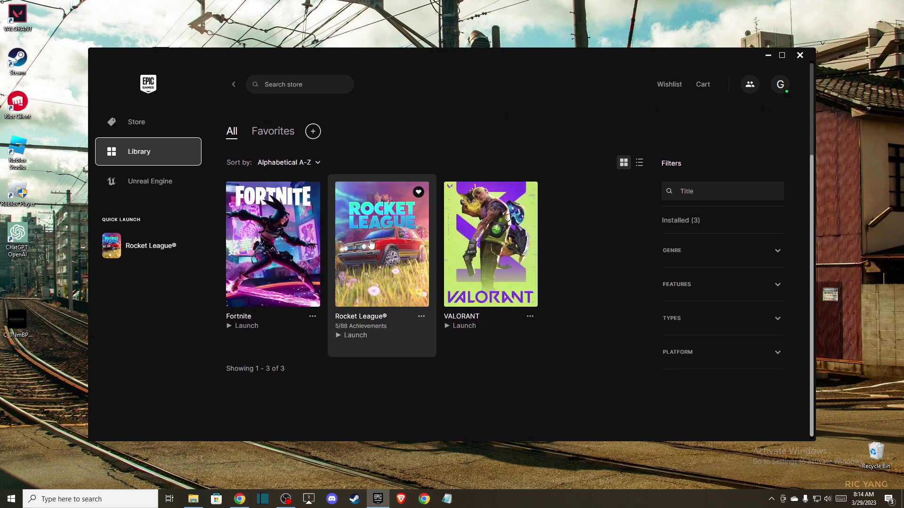
right_click(370, 244)
click(407, 364)
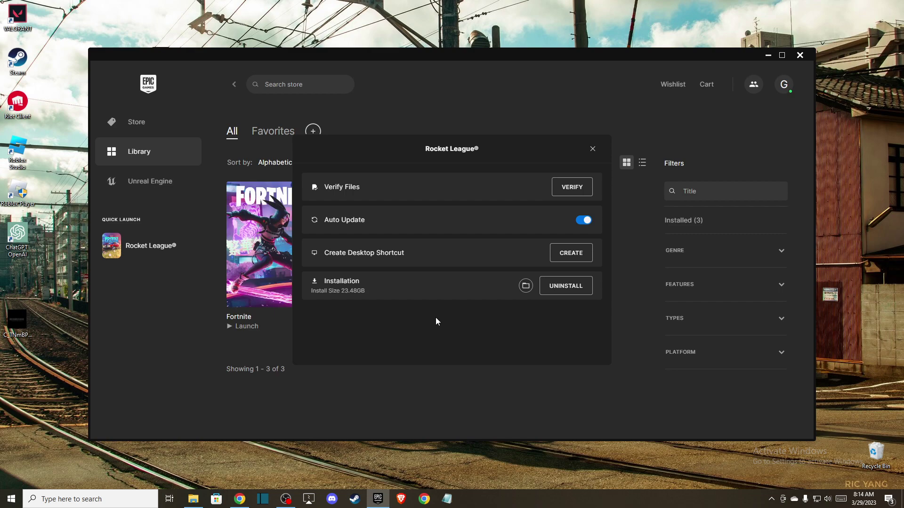
Step: Open Rocket League's Binaries\Win64 install folder and bring up RocketLeague.exe's context menu
click(526, 287)
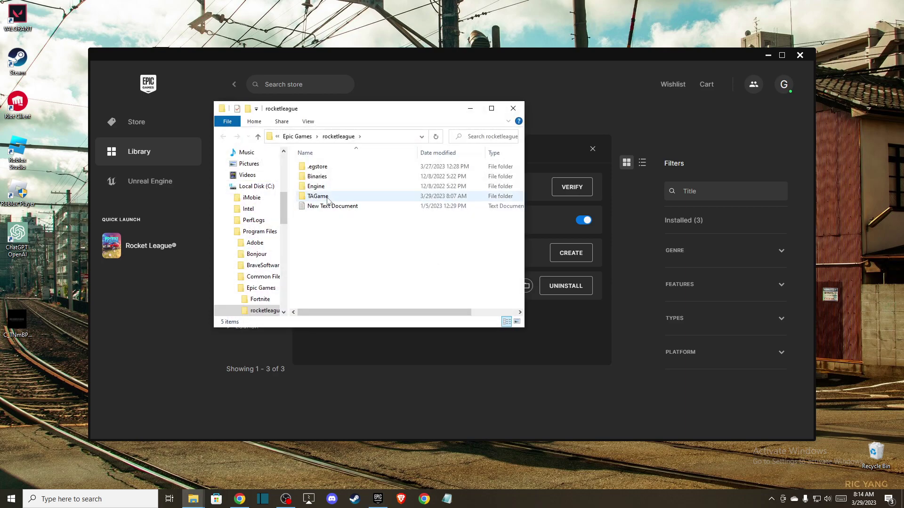
double_click(317, 176)
double_click(318, 166)
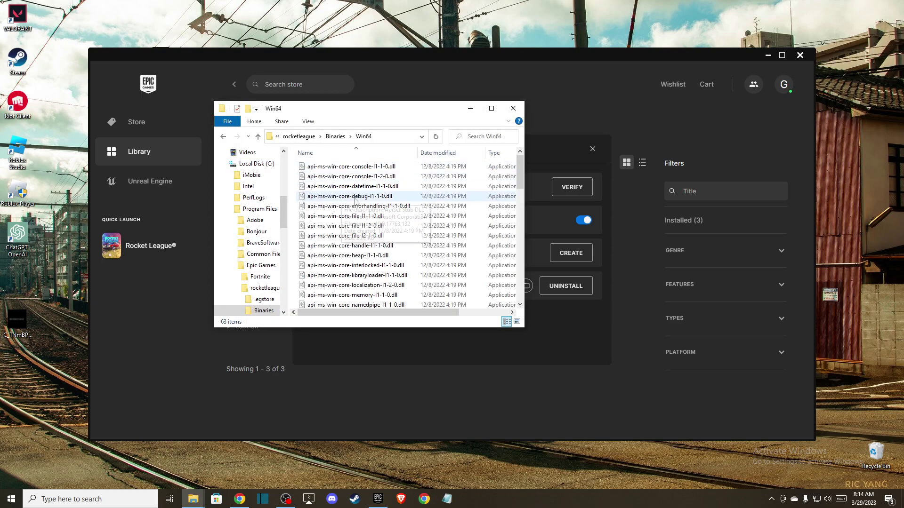
scroll(360, 197, down, 5)
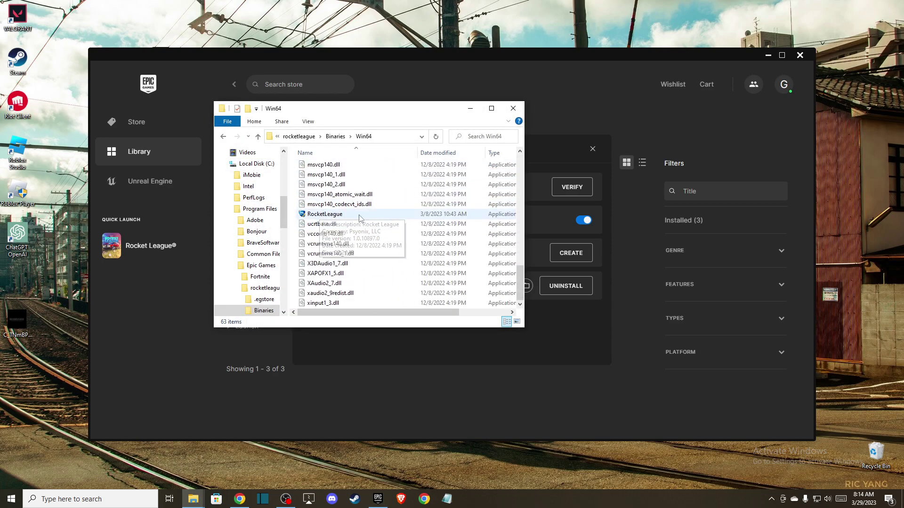
click(325, 214)
right_click(339, 222)
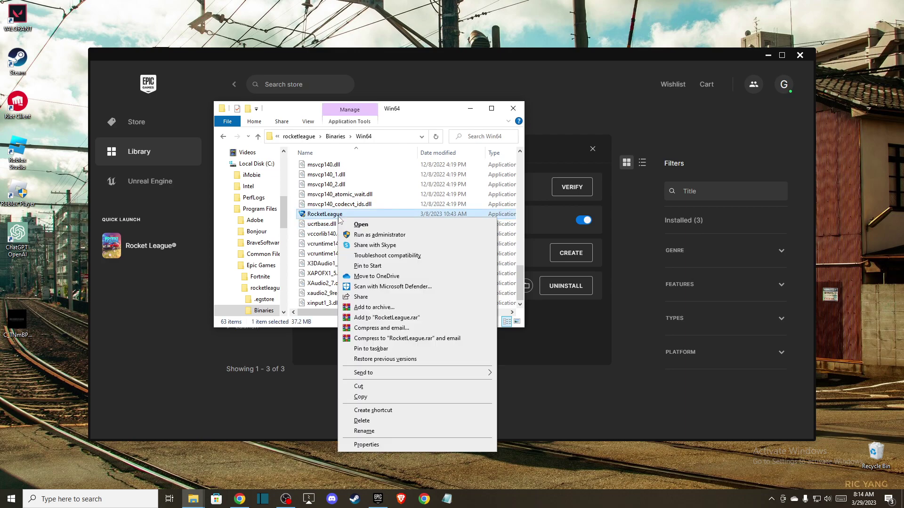
Step: Set RocketLeague.exe to Windows 7 compatibility mode as administrator, then close the folder
click(381, 447)
click(424, 249)
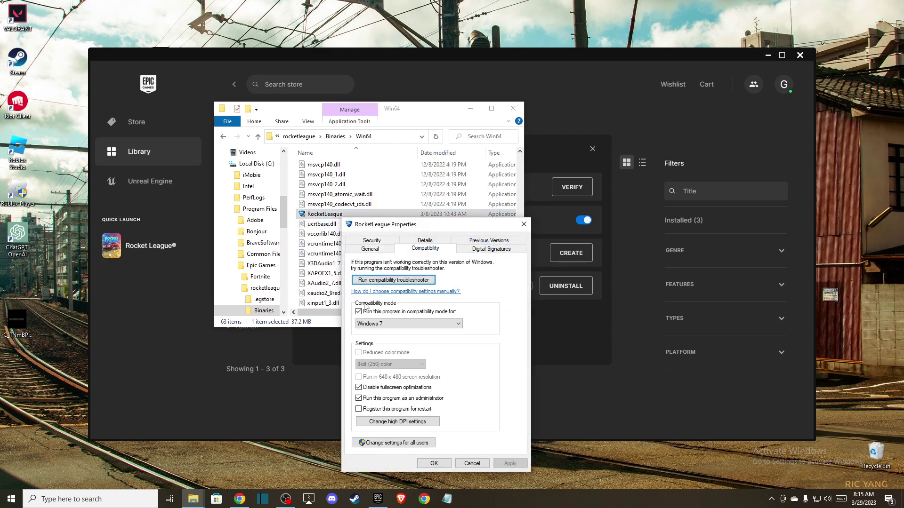
click(386, 324)
click(434, 465)
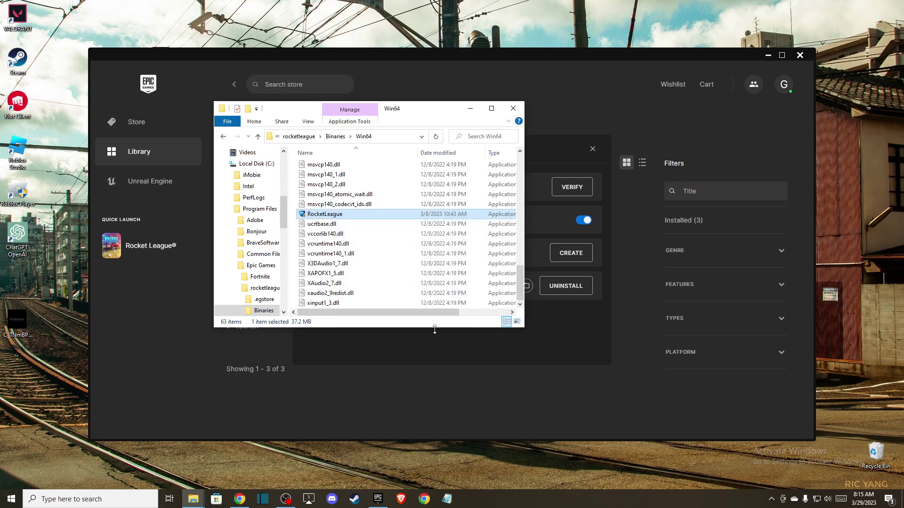
click(513, 108)
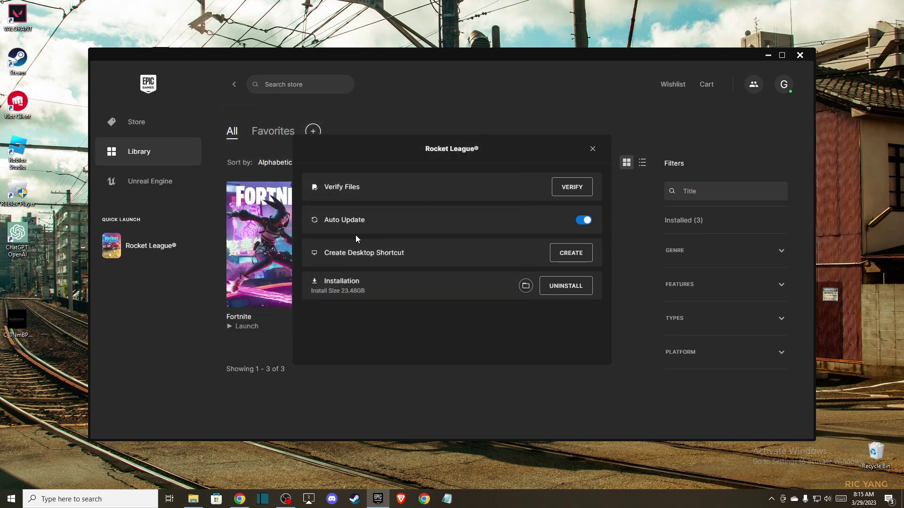
Step: Close the Rocket League panel and Epic Games Launcher, then launch Device Manager
click(594, 150)
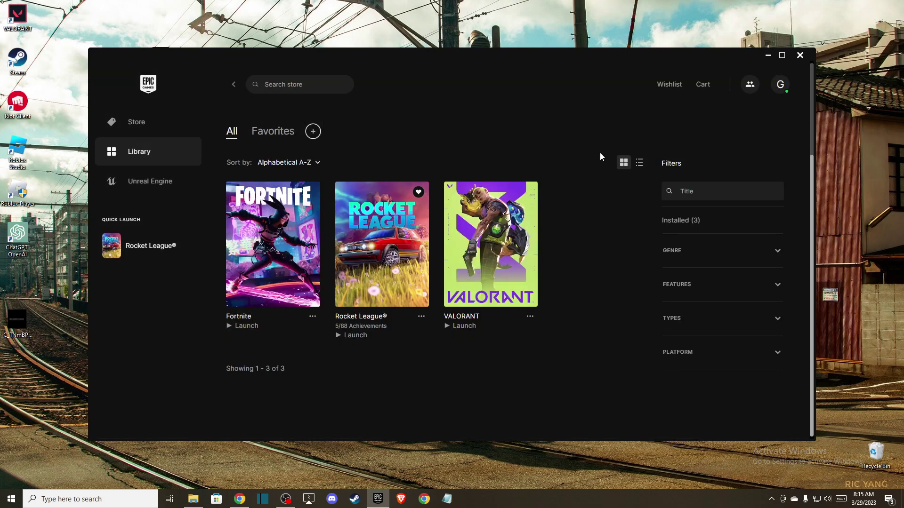
click(798, 56)
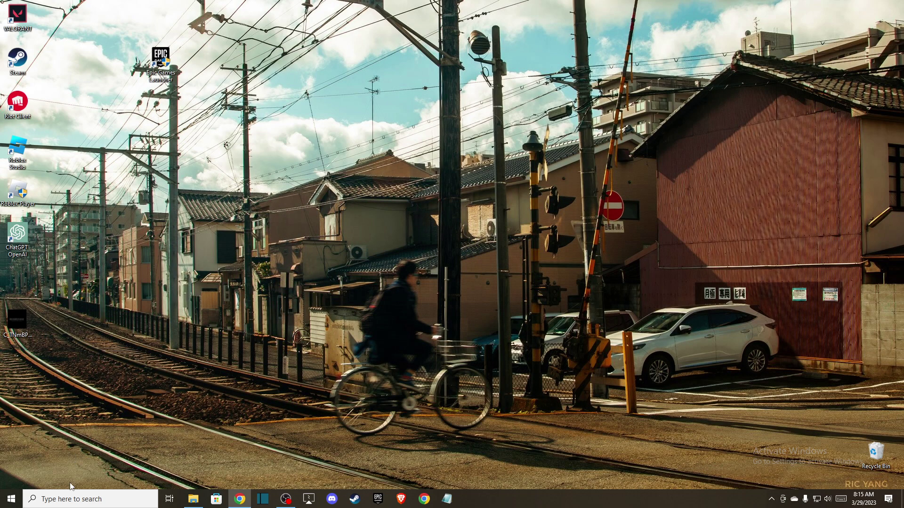
click(71, 498)
text(devi)
key(Return)
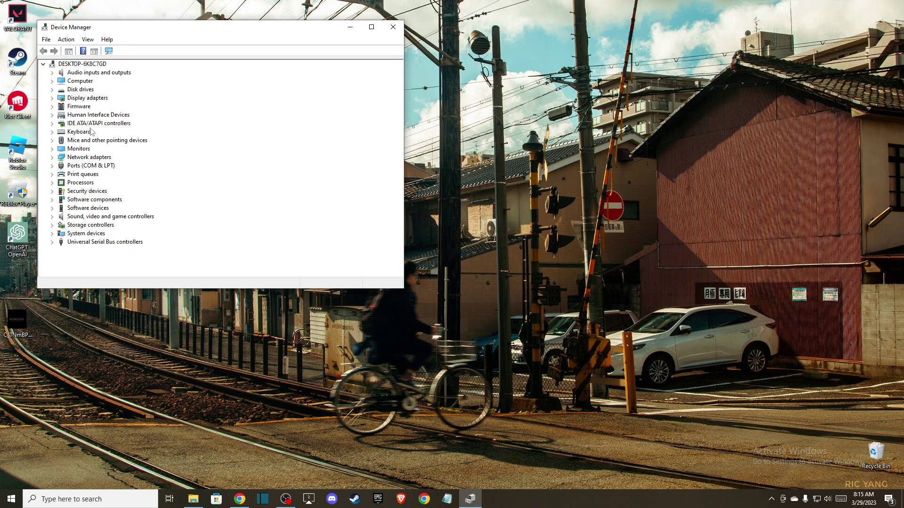
Step: Search automatically for a newer NVIDIA GeForce RTX 3070 driver, then close Device Manager
double_click(88, 98)
right_click(86, 106)
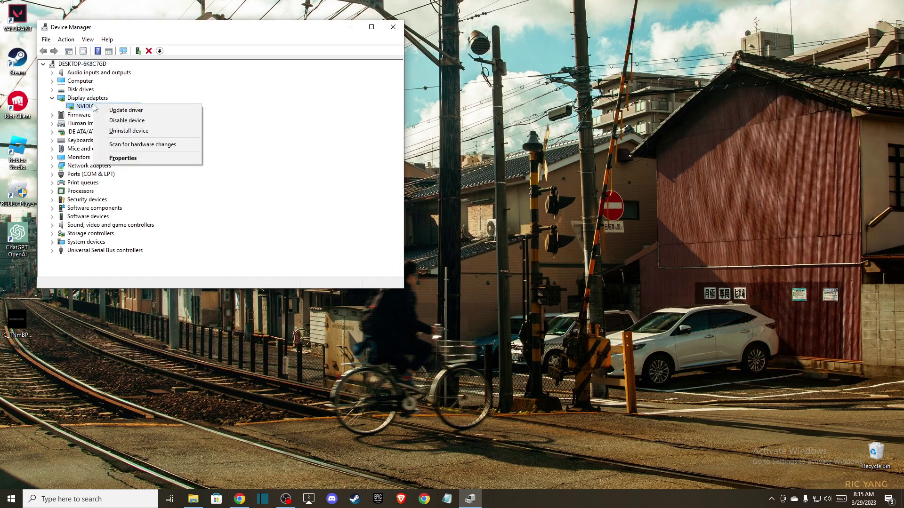
click(114, 112)
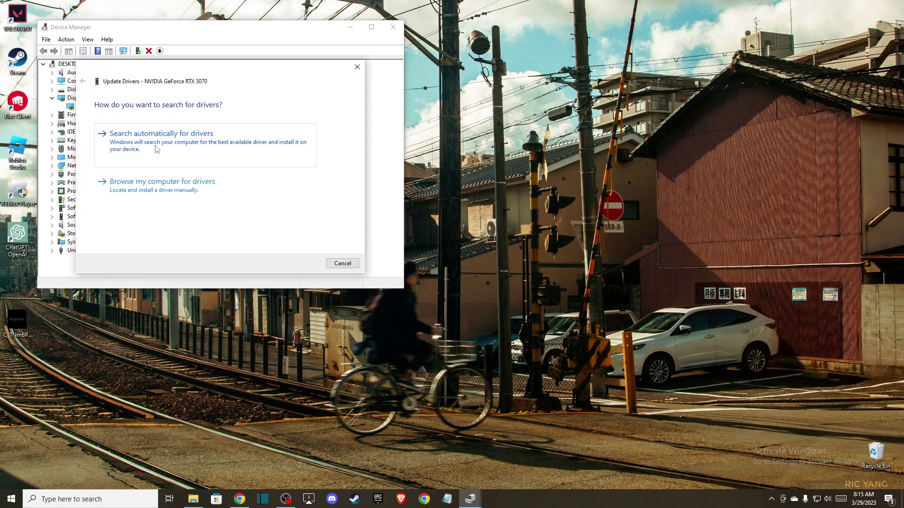
click(157, 150)
click(357, 67)
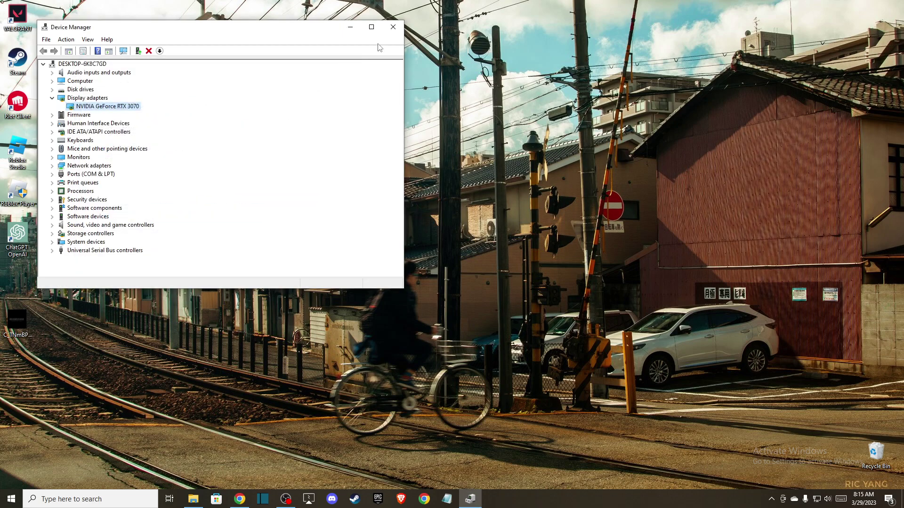
click(393, 27)
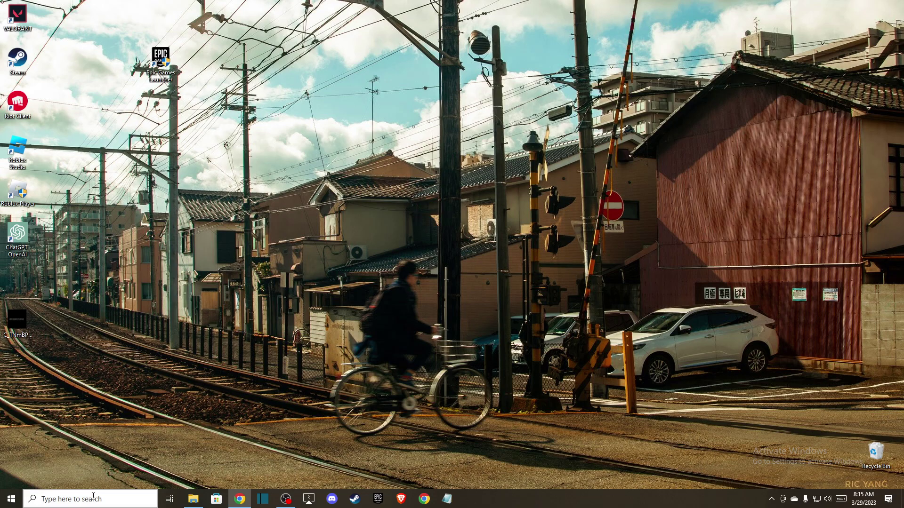
Step: Check GeForce Experience Drivers for updates (Game Ready 531.41 available), then close it
click(92, 499)
text(gerfor)
key(Return)
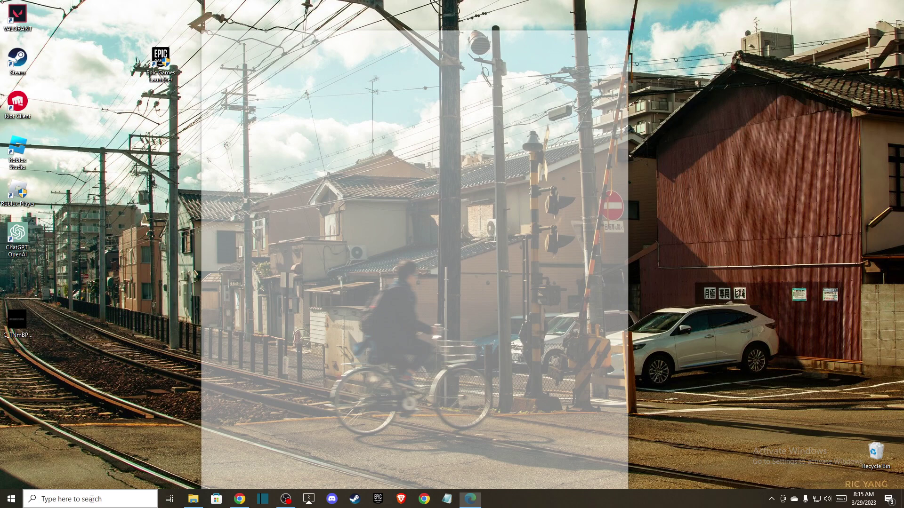
click(622, 35)
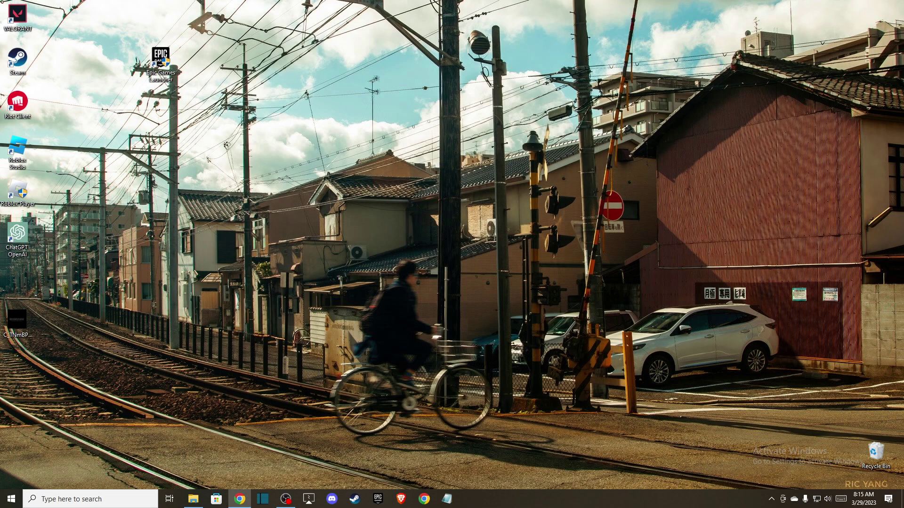
click(92, 500)
text(gef)
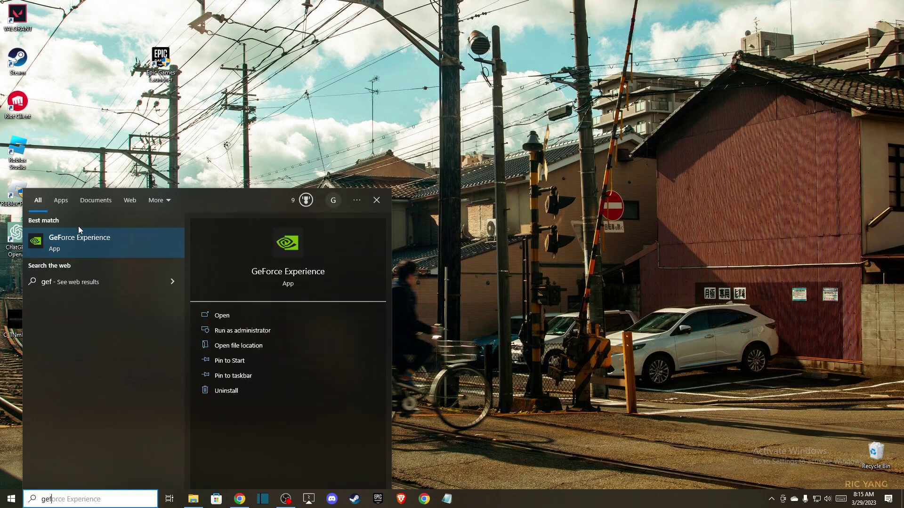
key(Return)
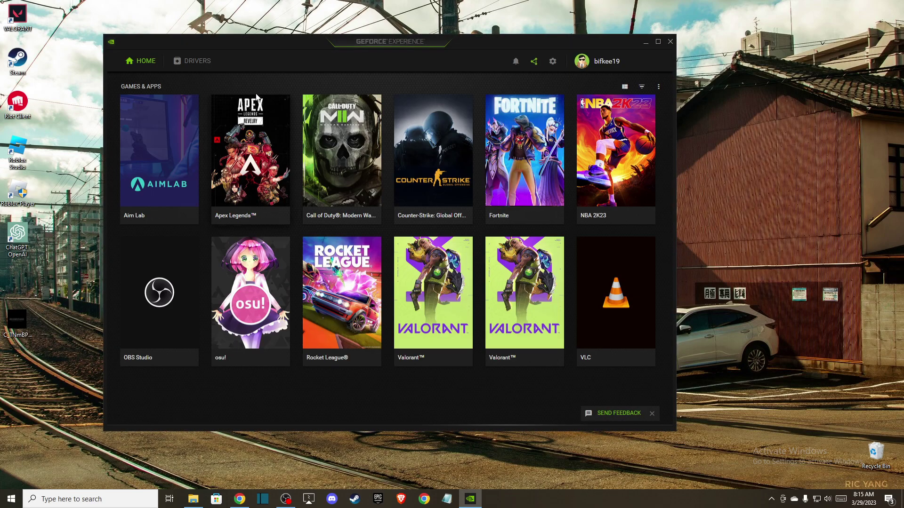
click(192, 61)
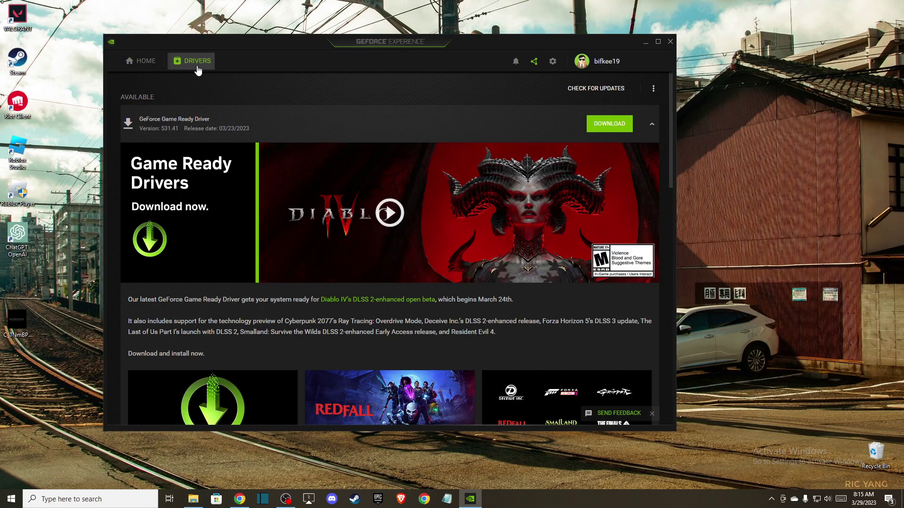
click(596, 89)
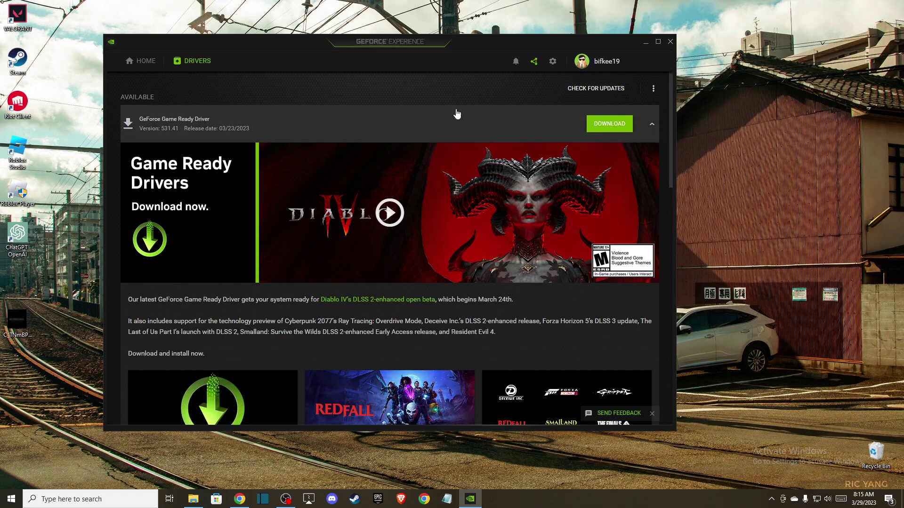
click(670, 41)
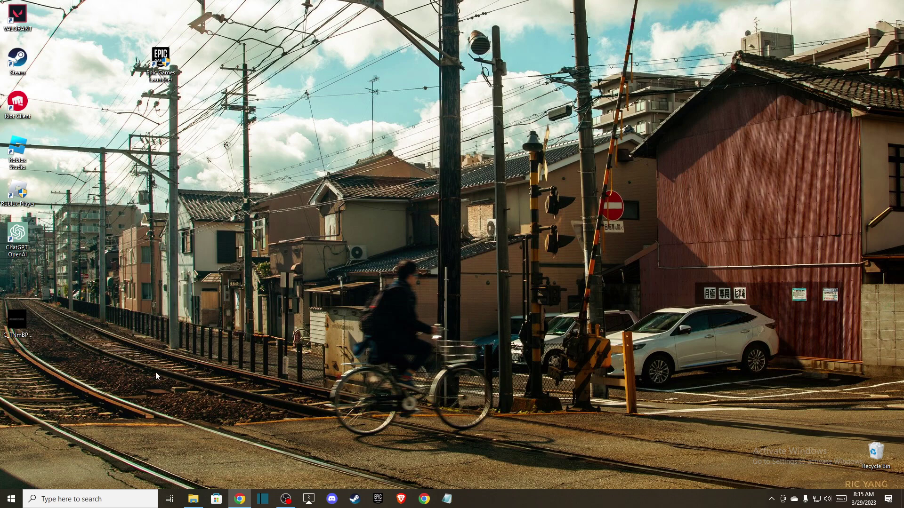
Step: Check Windows Update (up to date, optional KB5023773 preview), then close Settings
click(78, 499)
text(check)
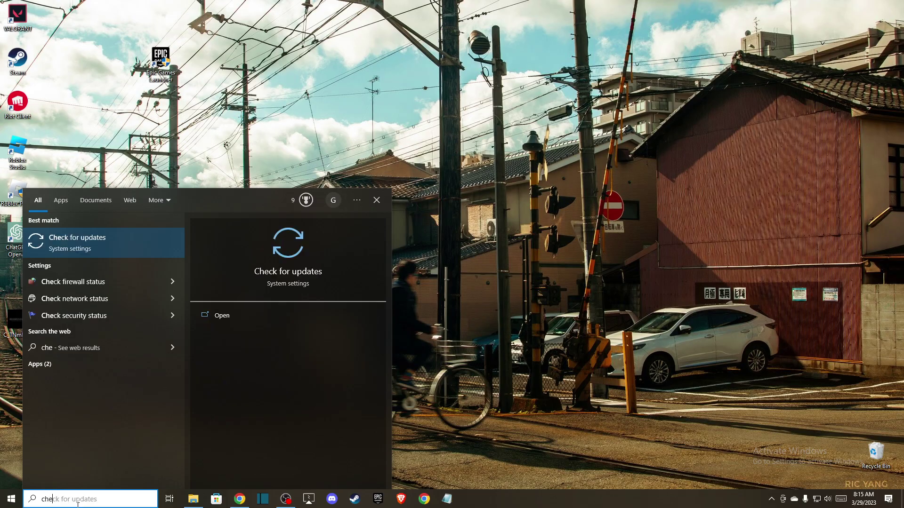
key(Return)
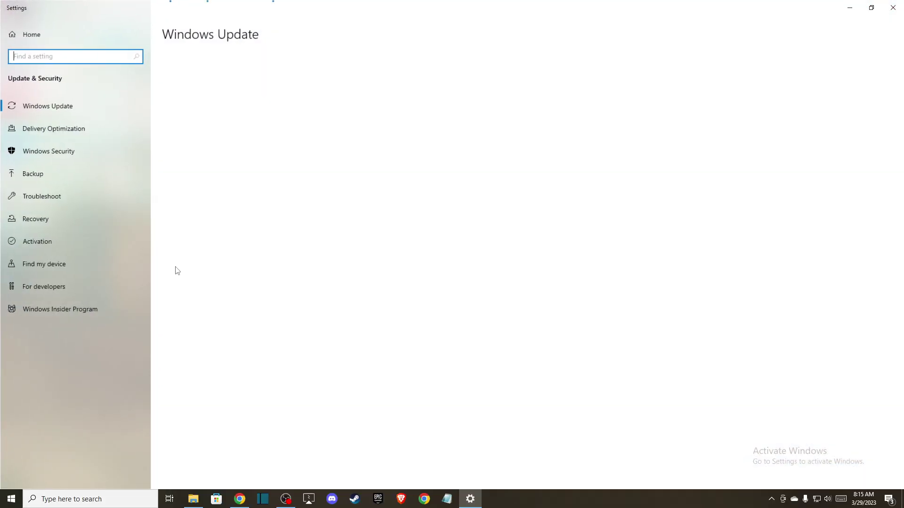
click(194, 89)
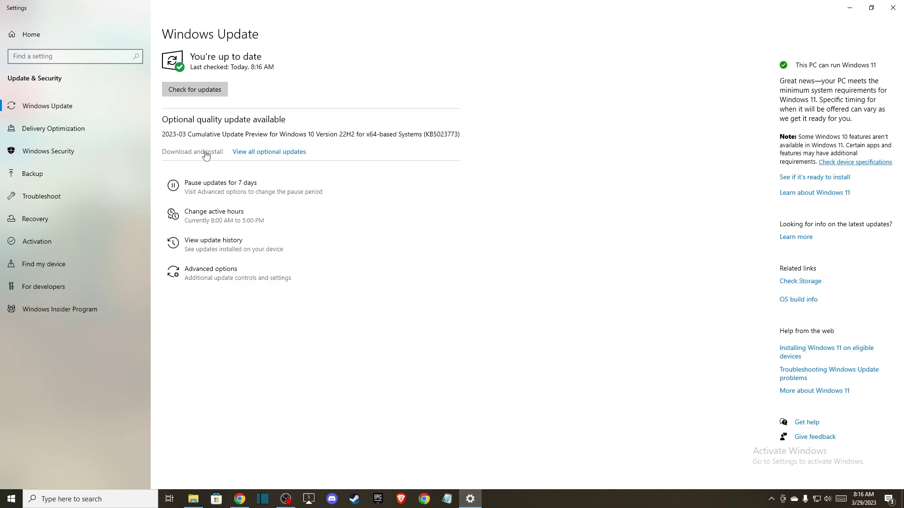
click(894, 7)
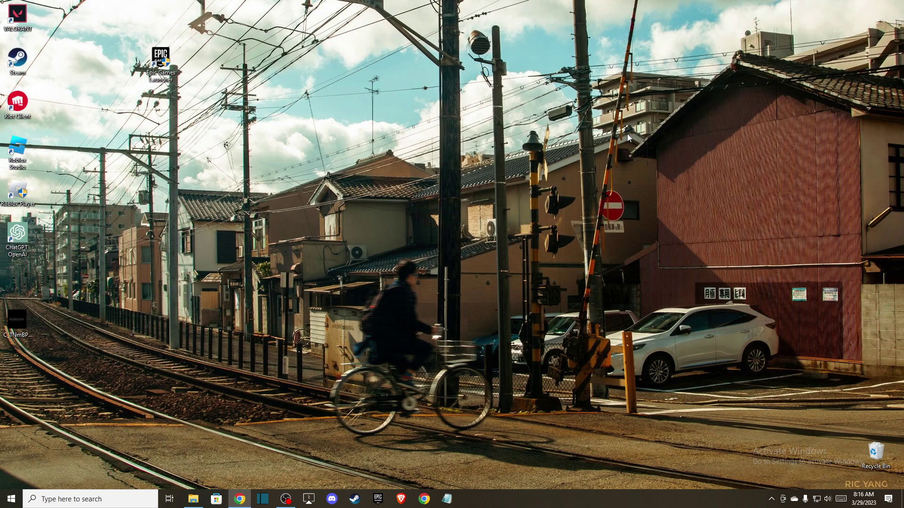